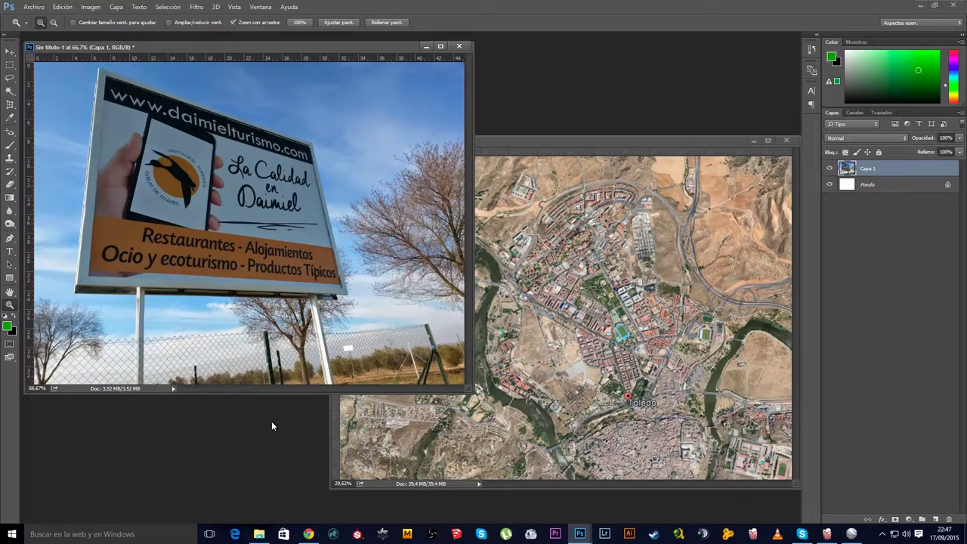
# - Bring the toledo.jpg window in front of the untitled billboard document
pyautogui.click(502, 142)
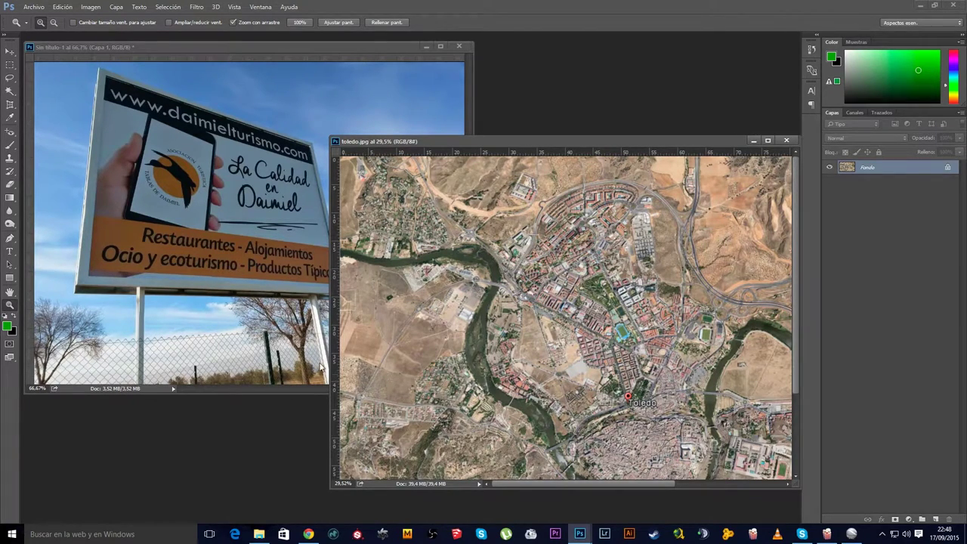
# - Move the toledo.jpg window up-left and zoom out to 18.17% to show the whole map
pyautogui.moveTo(470, 149); pyautogui.dragTo(454, 80)
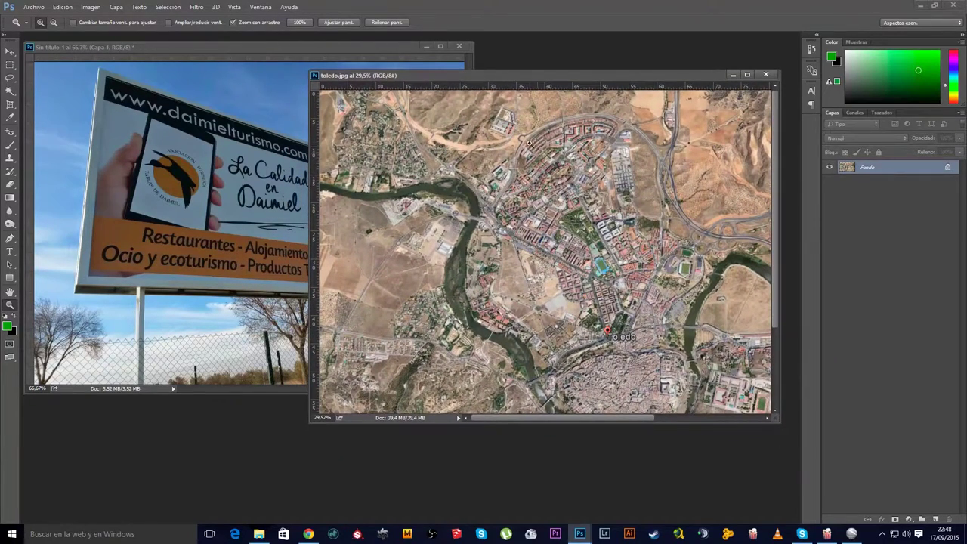
pyautogui.keyDown('alt'); pyautogui.click(520, 310); pyautogui.keyUp('alt')
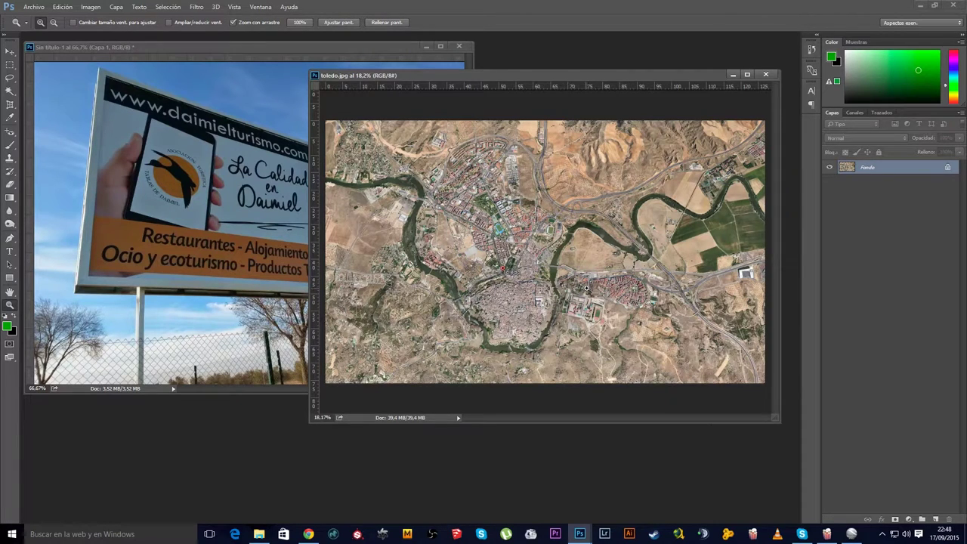
# - Check in Image Size that toledo.jpg measures 4800 × 2869 px
pyautogui.click(91, 7)
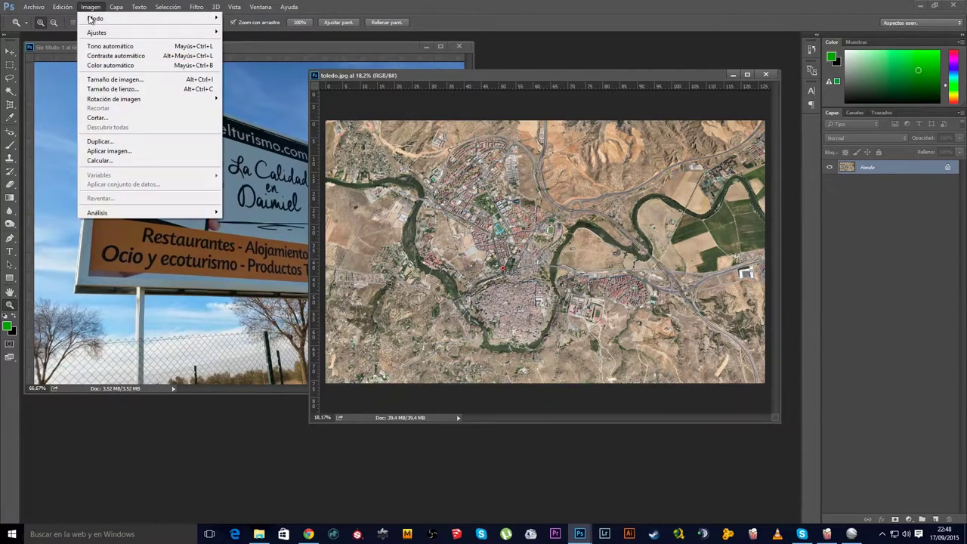
pyautogui.click(104, 79)
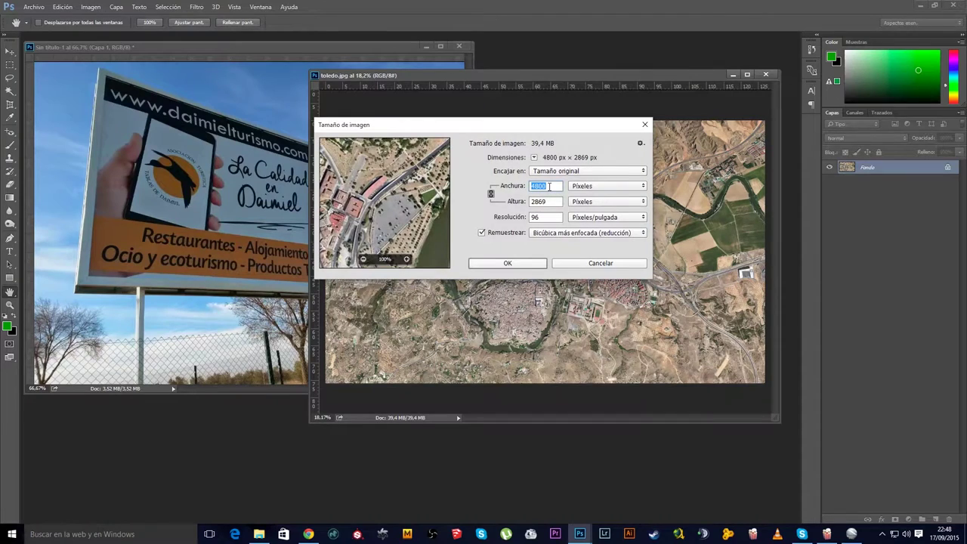
pyautogui.click(550, 201)
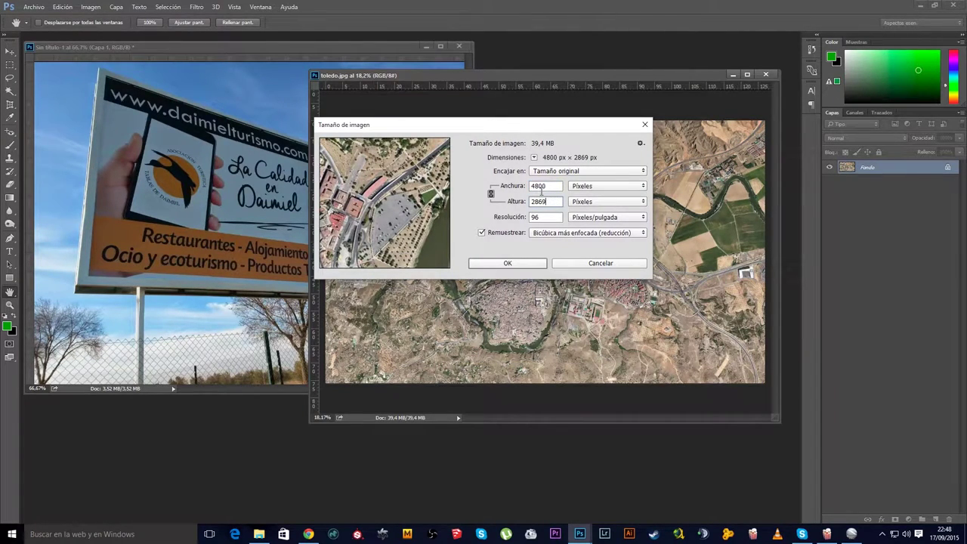
# - Cancel Image Size unchanged and rearrange windows so the billboard document is in front
pyautogui.click(583, 269)
pyautogui.press('z')
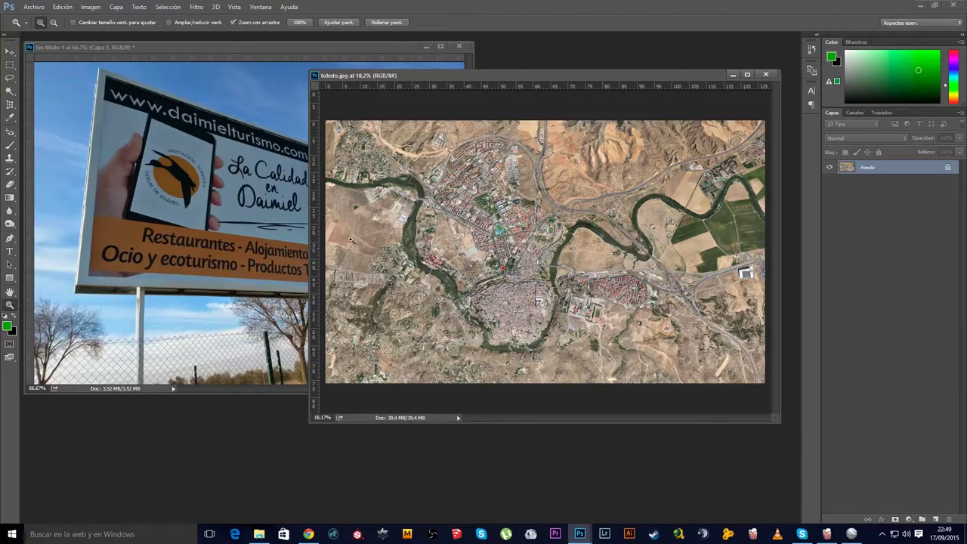
pyautogui.moveTo(492, 80); pyautogui.dragTo(520, 127)
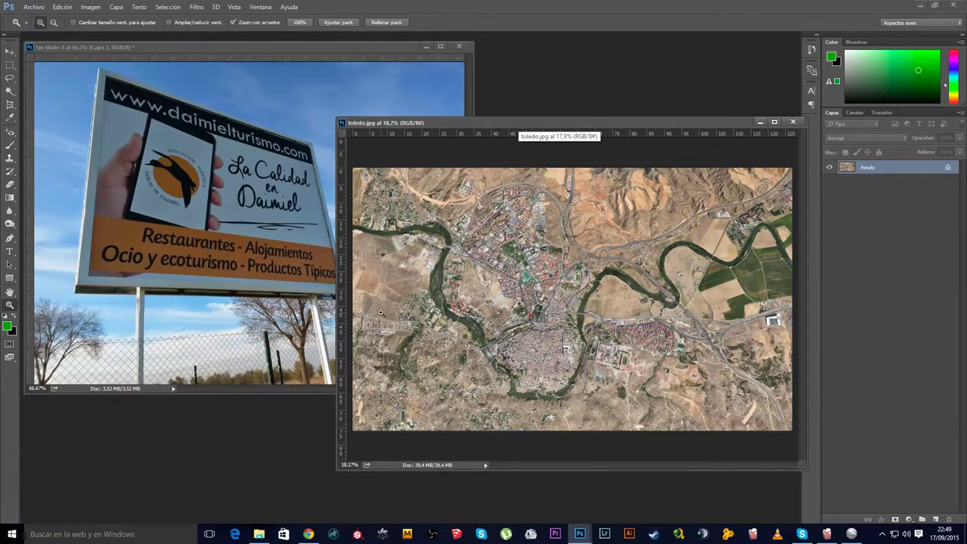
pyautogui.moveTo(210, 46); pyautogui.dragTo(237, 50)
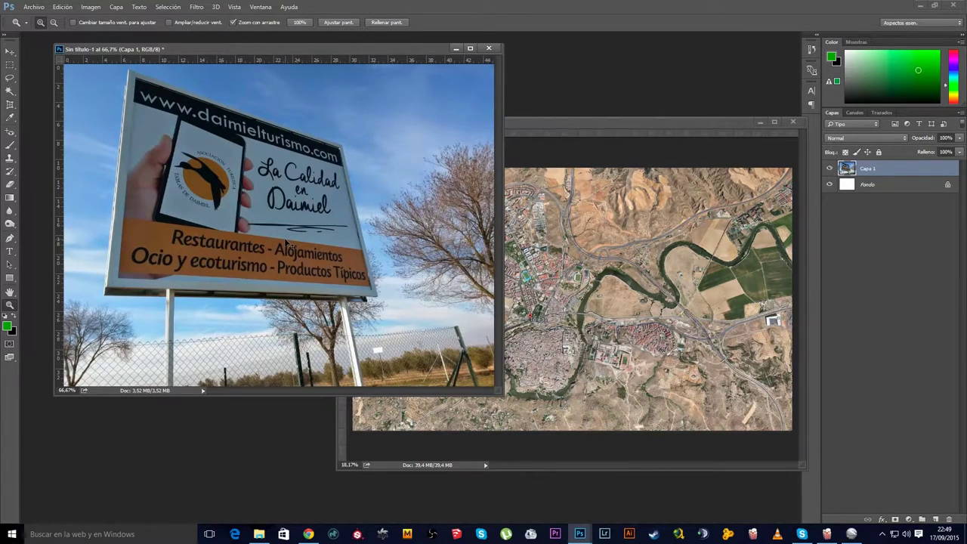
# - Toggle undo/redo to compare the skewed original with the flattened sign, ending on the flattened one
pyautogui.press('Return')
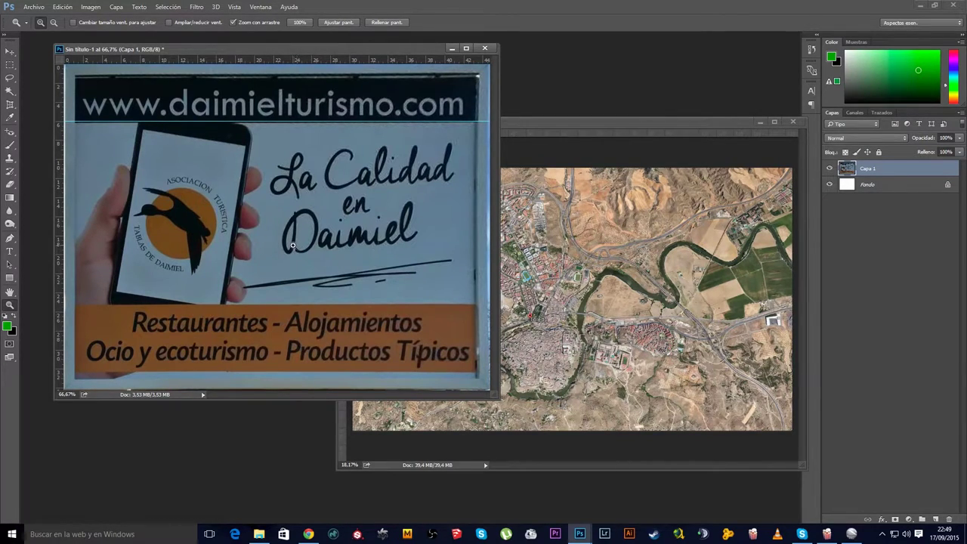
pyautogui.hotkey('ctrl', 'z')
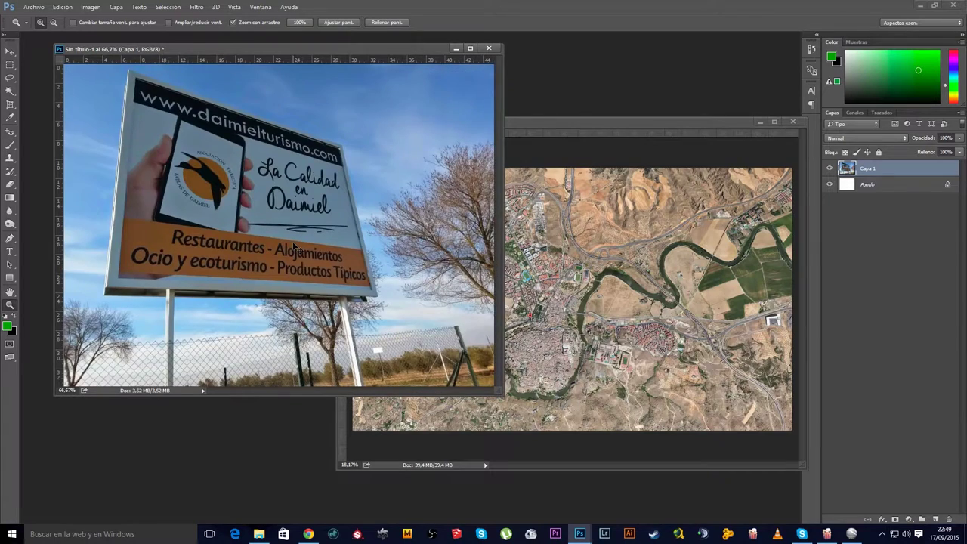
pyautogui.hotkey('ctrl', 'z')
pyautogui.hotkey('ctrl', 'z')
pyautogui.hotkey('ctrl', 'z')
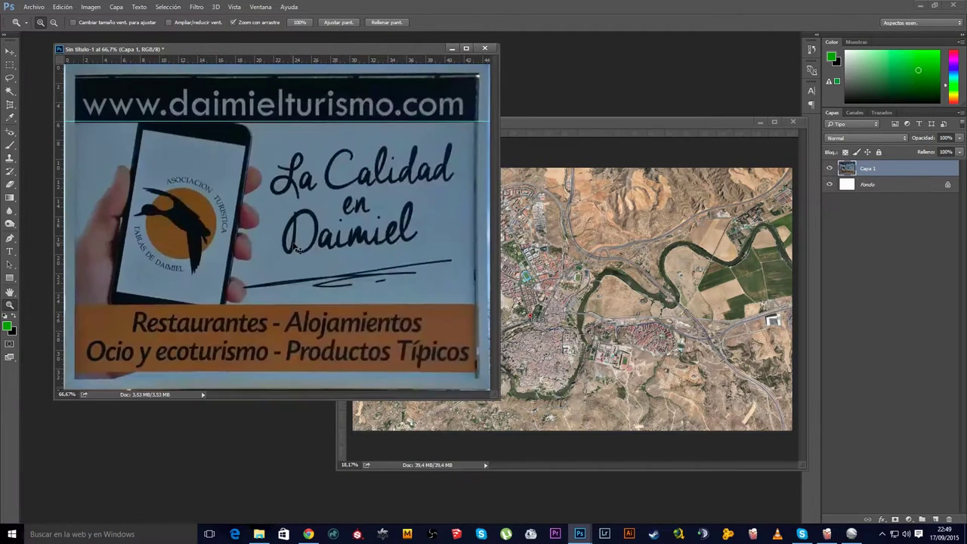
pyautogui.hotkey('ctrl', 'z')
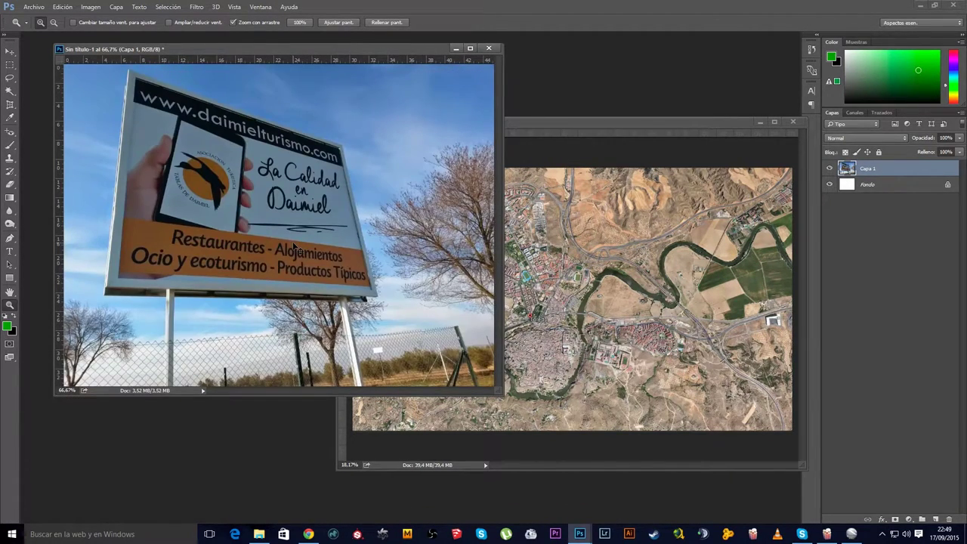
pyautogui.hotkey('ctrl', 'z')
pyautogui.hotkey('ctrl', 'z')
pyautogui.hotkey('ctrl', 'z')
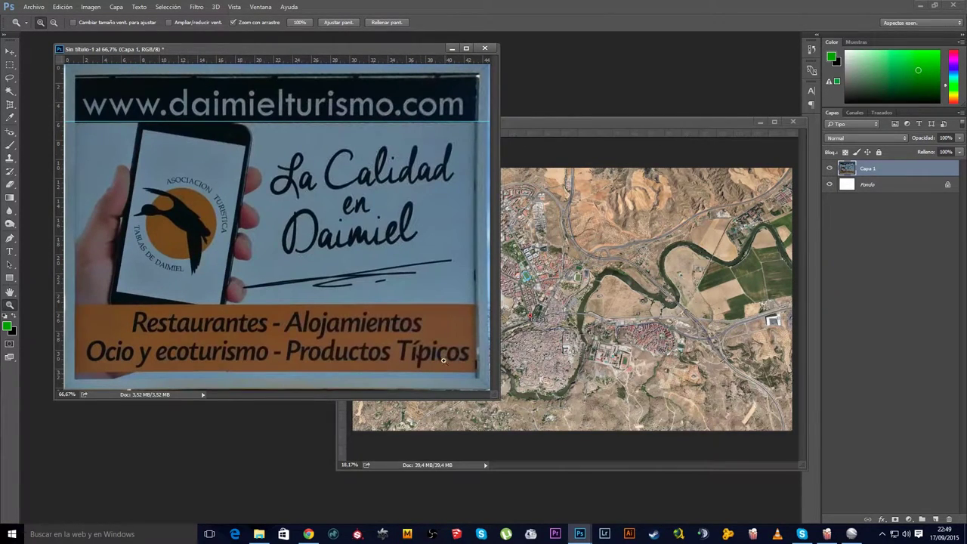
pyautogui.hotkey('ctrl', 'z')
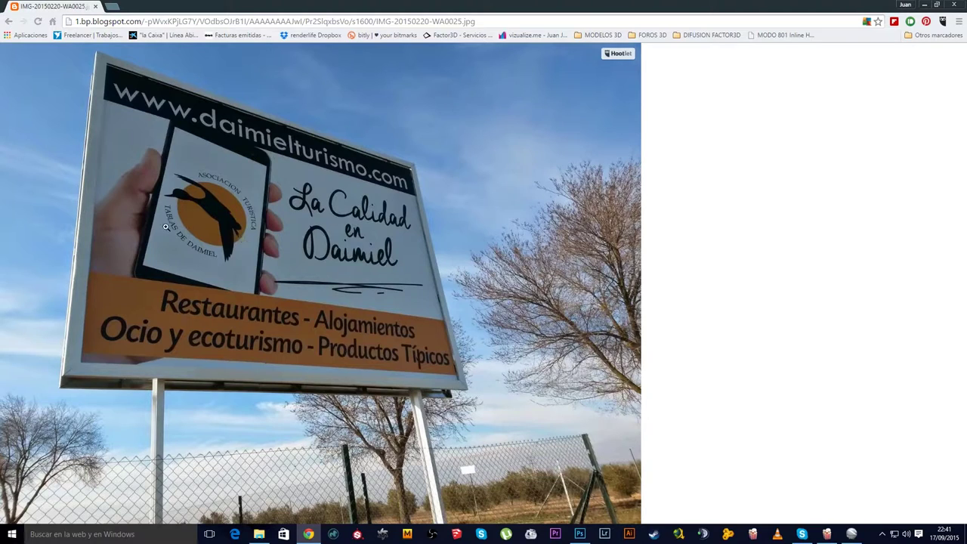
# - Copy the billboard photo from the Chrome page and return to Photoshop
pyautogui.rightClick(302, 184)
pyautogui.click(342, 216)
pyautogui.click(587, 534)
pyautogui.click(34, 7)
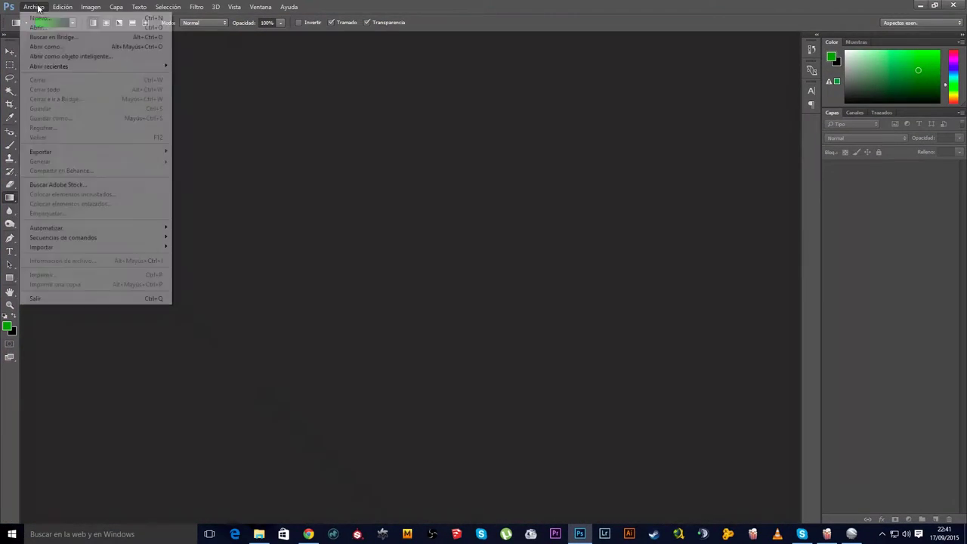
# - Create a new 1280 × 960 clipboard-sized document and paste the billboard photo into it
pyautogui.click(34, 7)
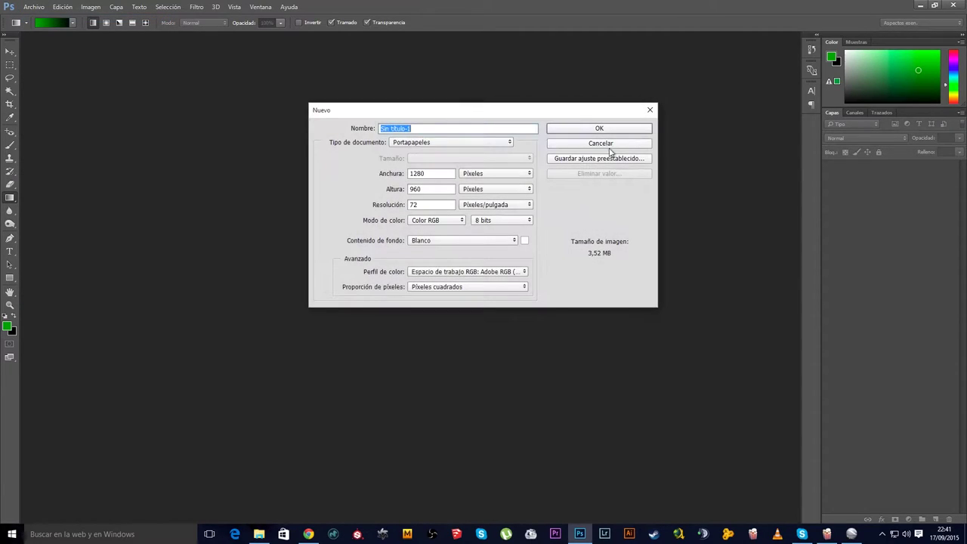
pyautogui.click(592, 130)
pyautogui.hotkey('ctrl', 'v')
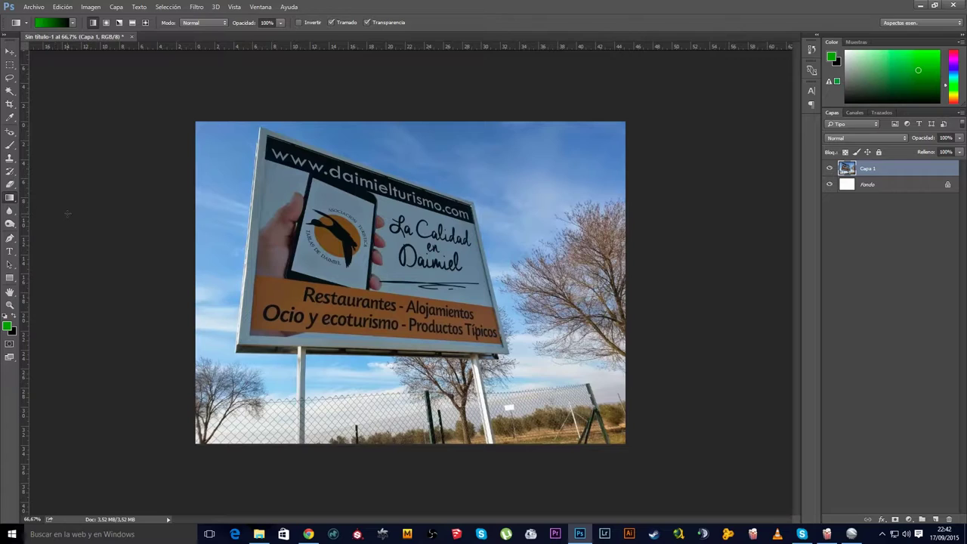
# - Place a four-point perspective crop frame over the sign with the Perspective Crop tool
pyautogui.click(11, 107)
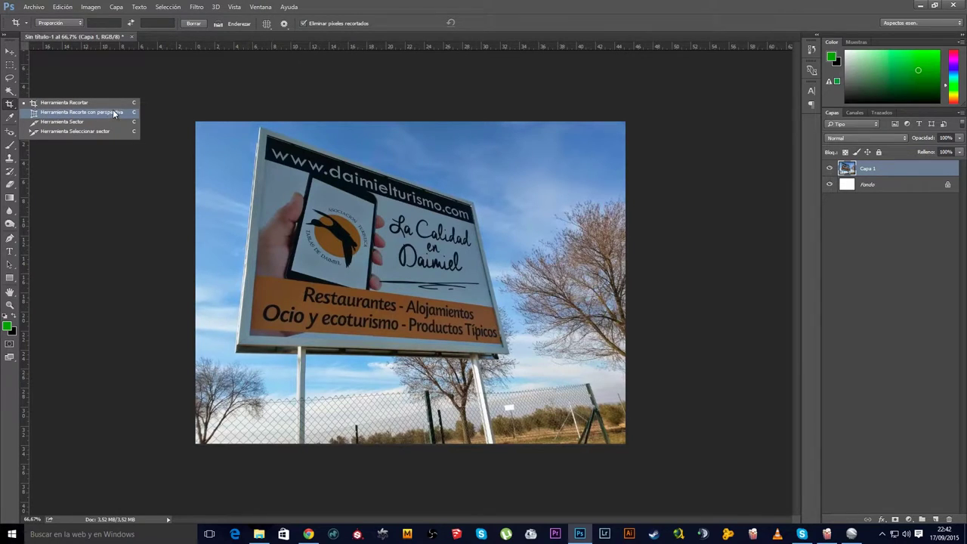
pyautogui.click(94, 112)
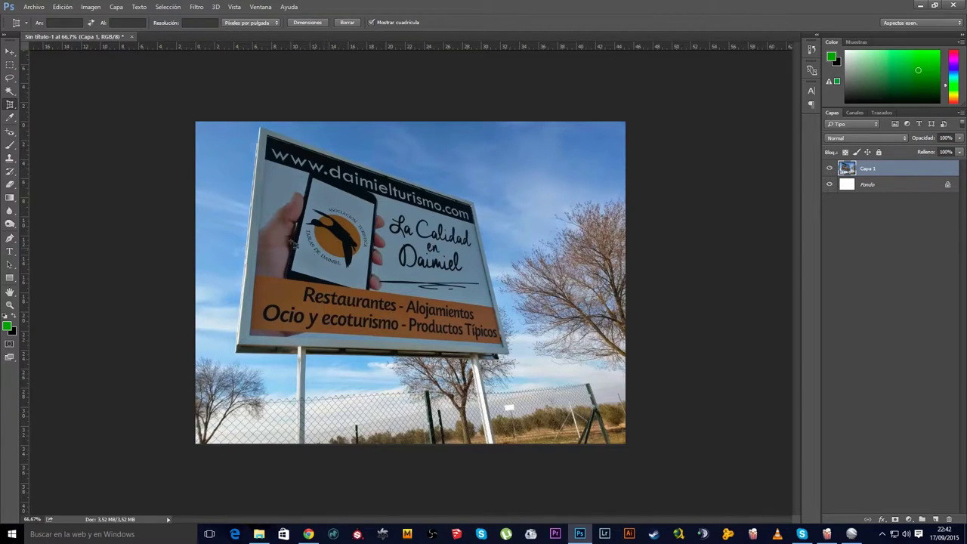
pyautogui.click(305, 190)
pyautogui.click(301, 305)
pyautogui.click(418, 303)
pyautogui.click(420, 224)
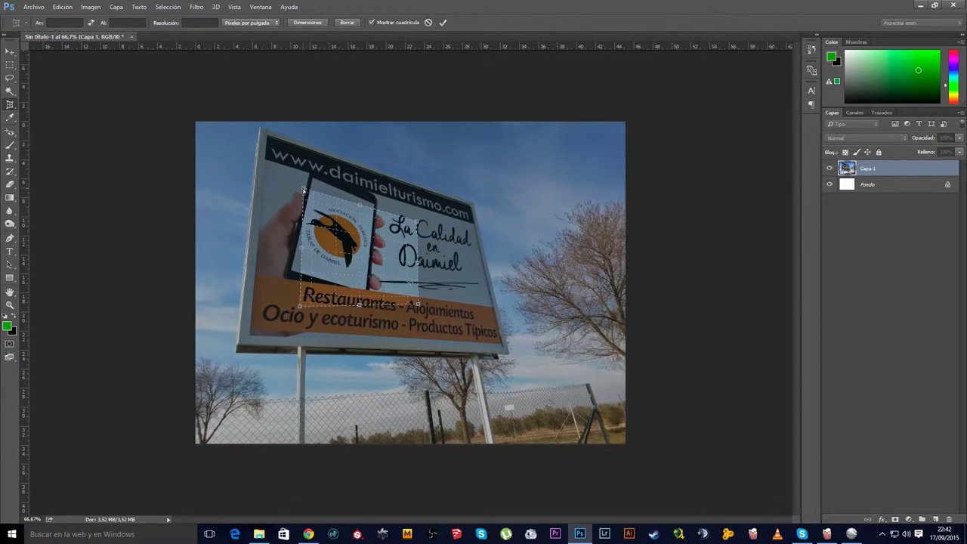
# - Drag all four crop corners onto the billboard's corners and commit the perspective crop
pyautogui.moveTo(305, 191); pyautogui.dragTo(260, 128)
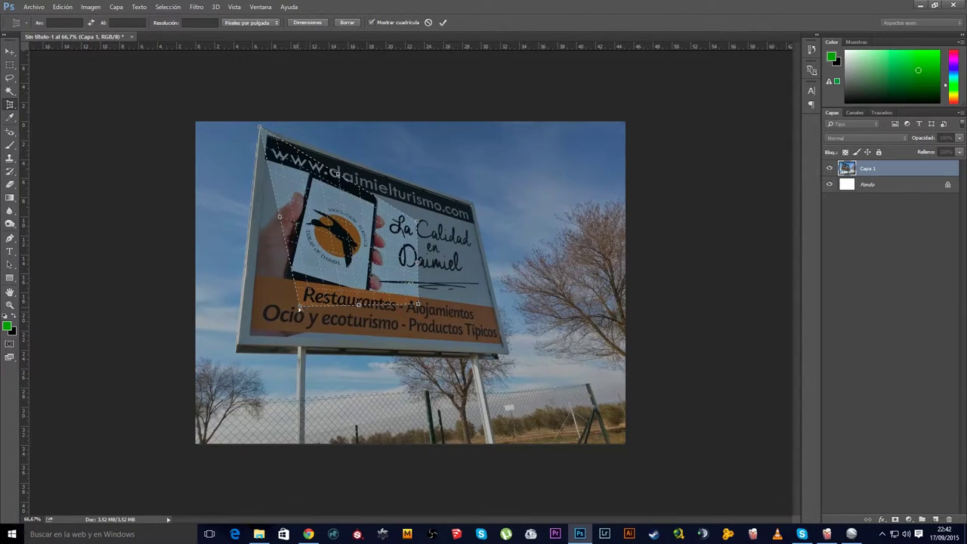
pyautogui.moveTo(295, 310); pyautogui.dragTo(239, 348)
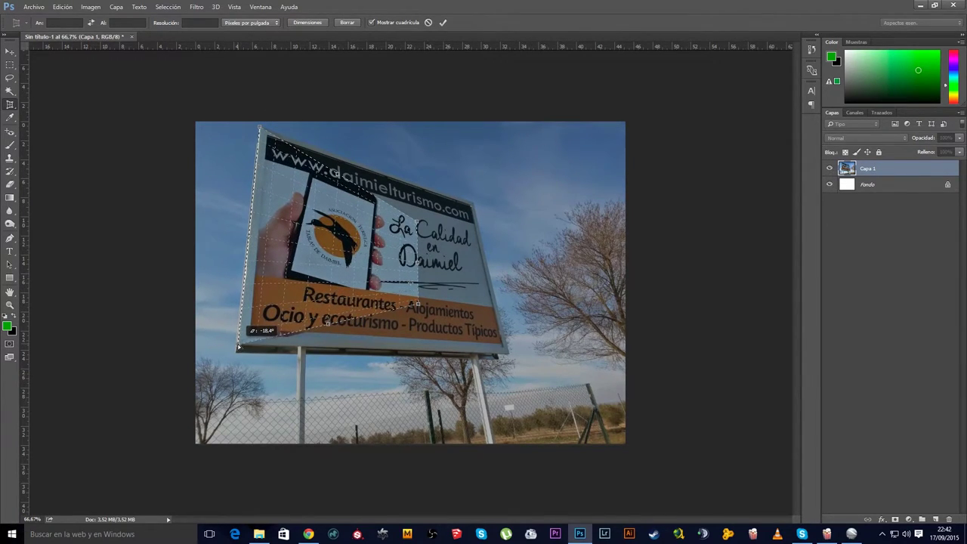
pyautogui.moveTo(418, 223); pyautogui.dragTo(474, 205)
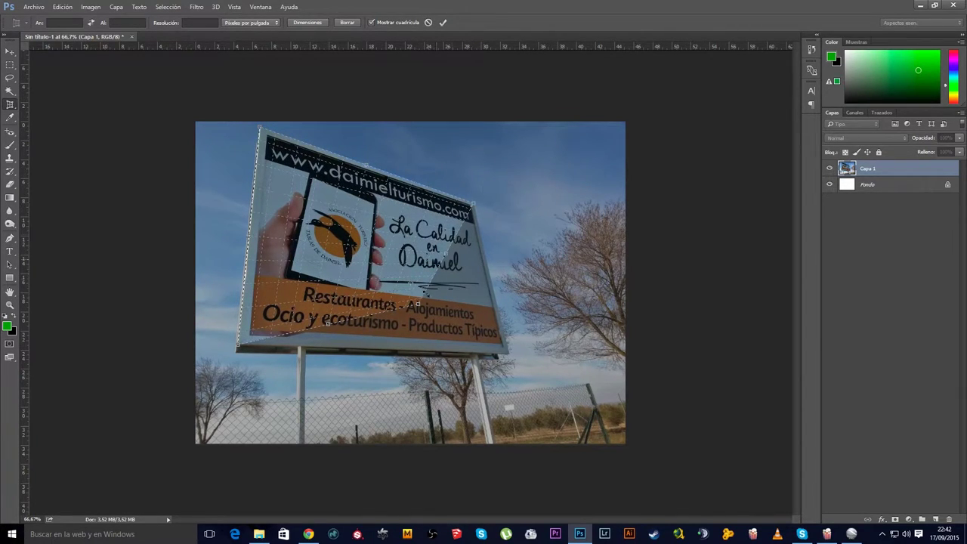
pyautogui.moveTo(418, 305); pyautogui.dragTo(511, 355)
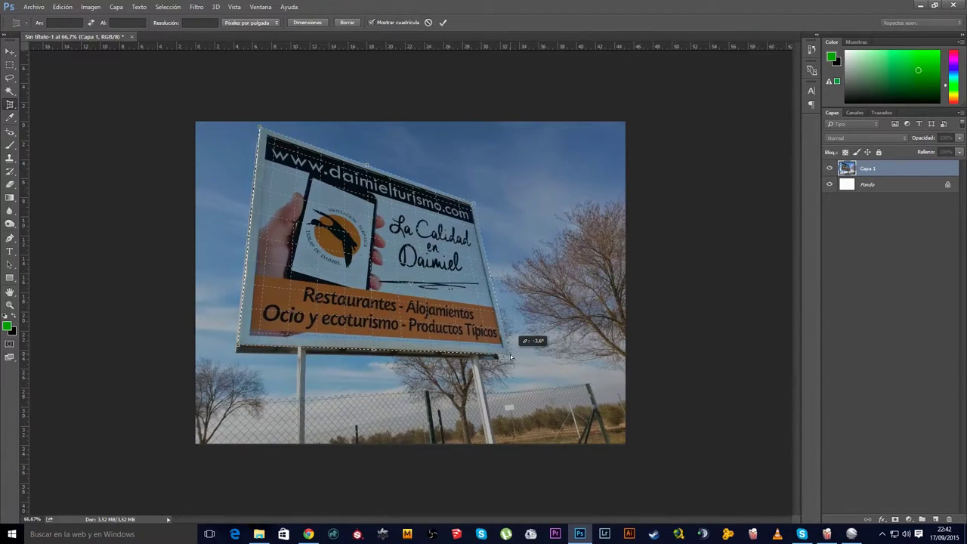
pyautogui.moveTo(511, 356); pyautogui.dragTo(511, 356)
pyautogui.click(443, 22)
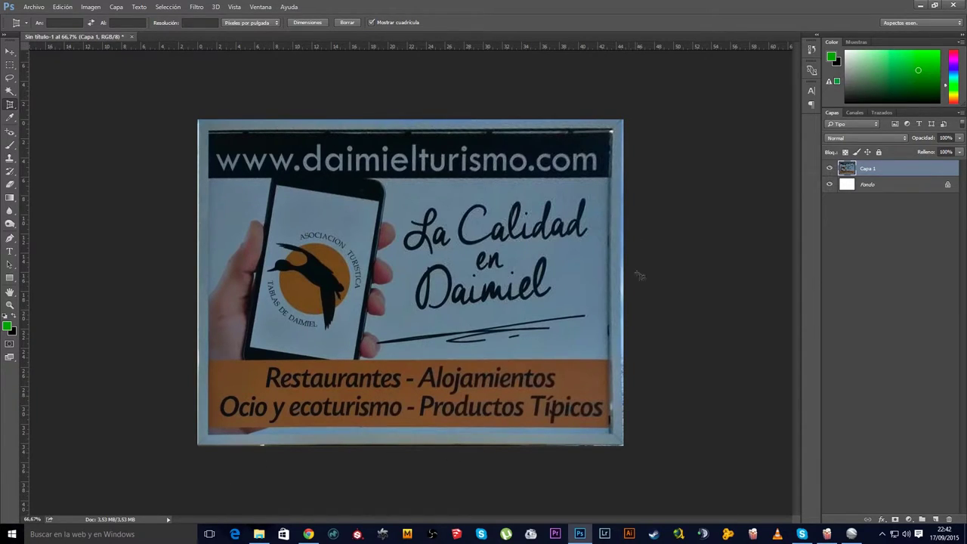
# - Drag guides from the rulers: a horizontal one under the web-address band, then a vertical one
pyautogui.moveTo(349, 46); pyautogui.dragTo(349, 205)
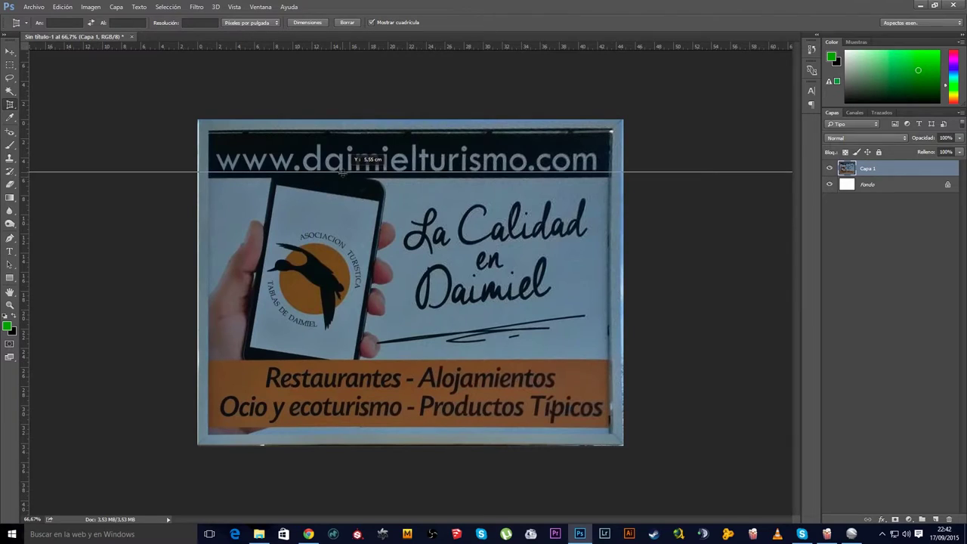
pyautogui.moveTo(350, 205); pyautogui.dragTo(349, 177)
pyautogui.moveTo(25, 174)
pyautogui.mouseDown()
pyautogui.moveTo(123, 238)
pyautogui.moveTo(208, 260)
pyautogui.mouseUp()
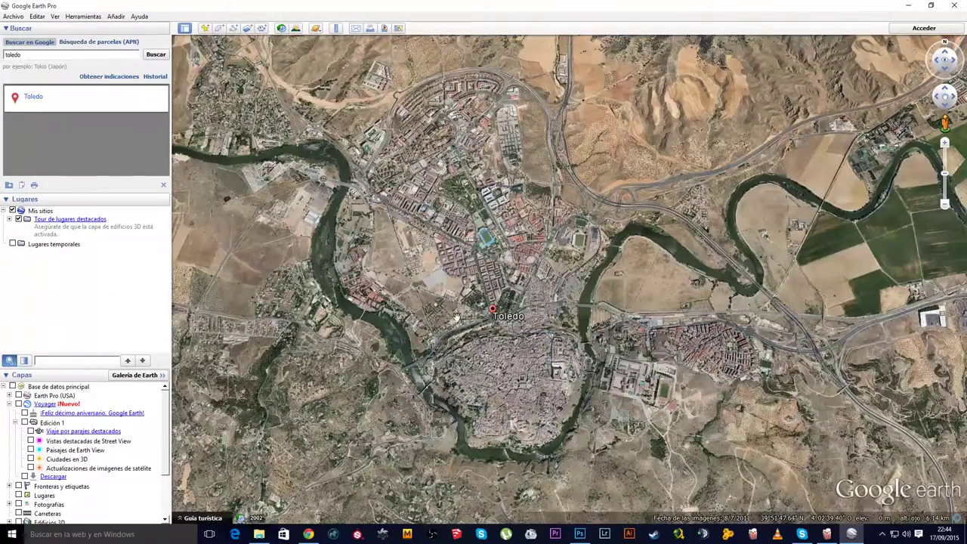
# - Start saving the framed overhead Toledo view as an image
pyautogui.click(385, 30)
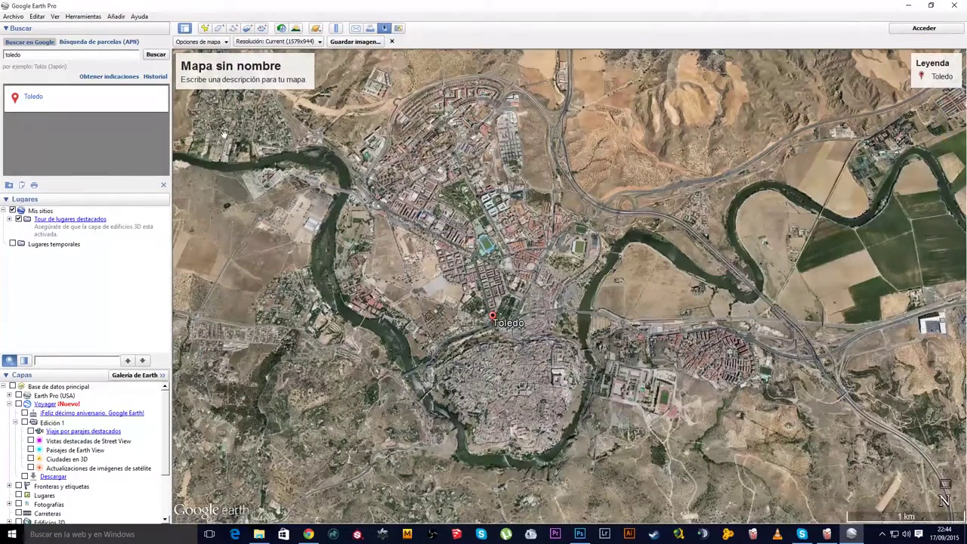
# - Remove the title and legend overlays and choose Maximum 4800×2869 output resolution
pyautogui.click(198, 41)
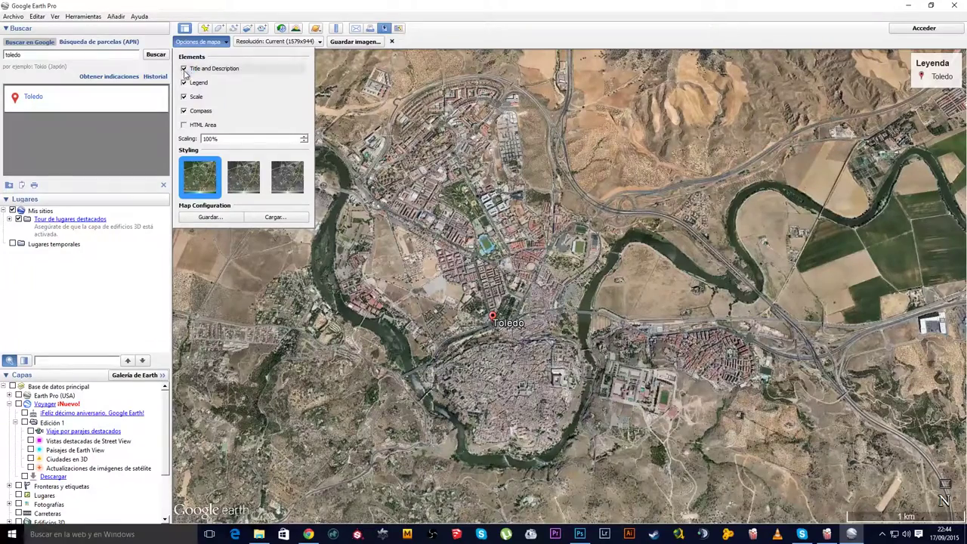
pyautogui.click(184, 111)
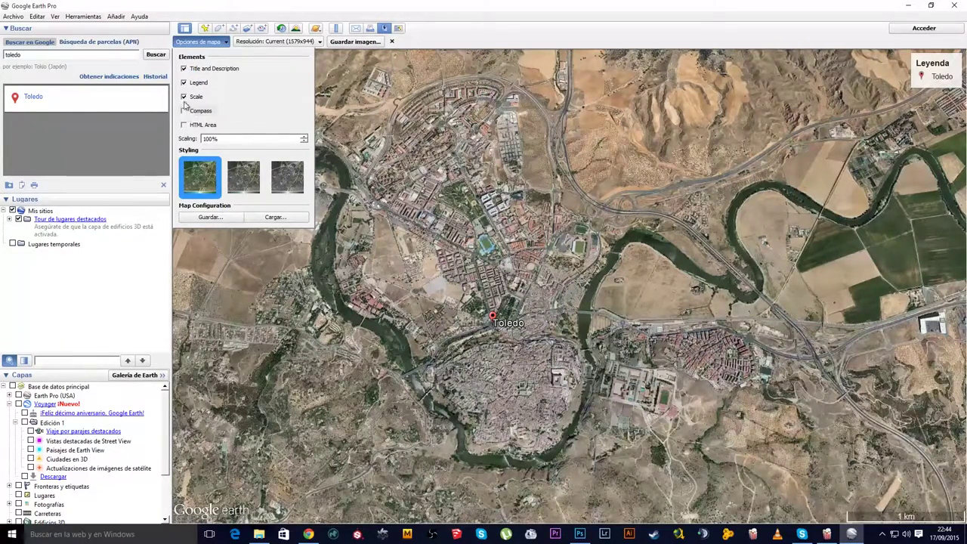
pyautogui.click(183, 83)
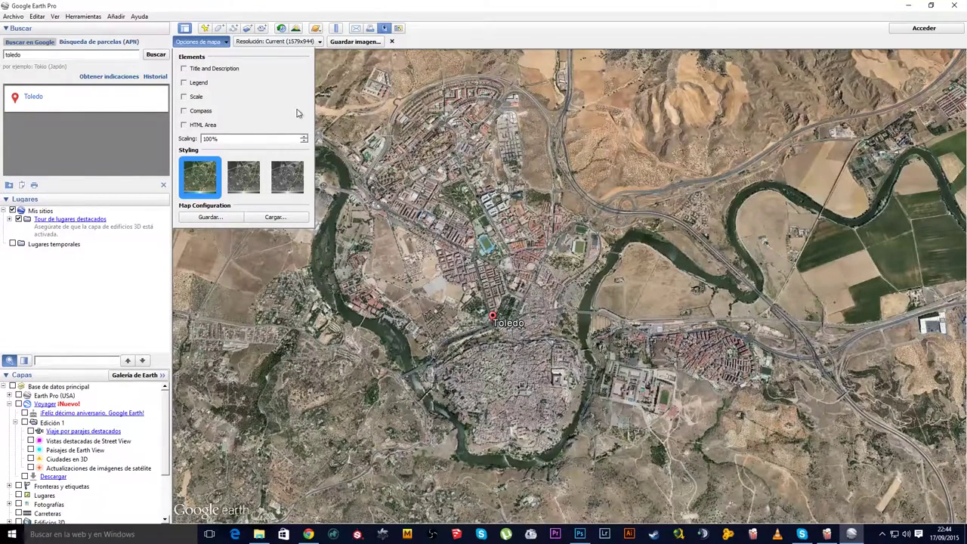
pyautogui.click(277, 43)
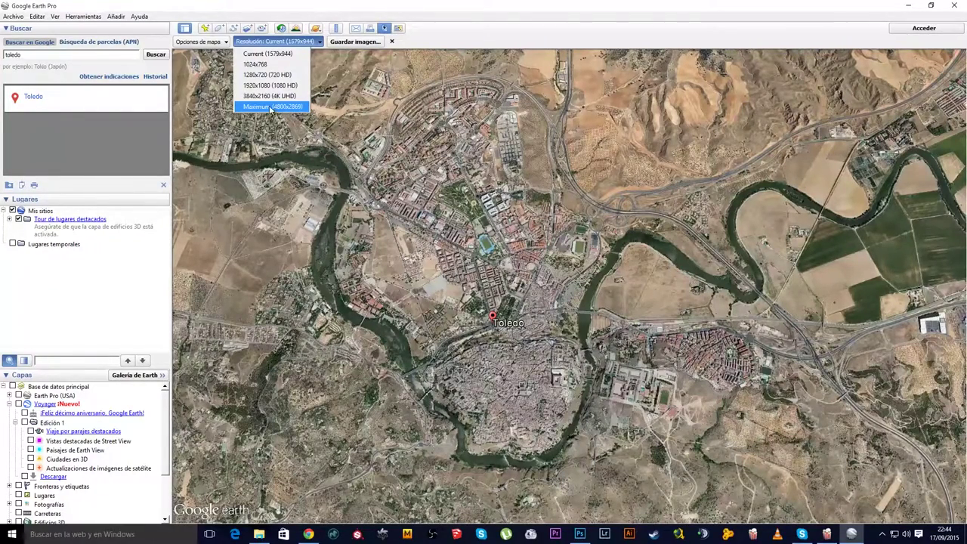
pyautogui.click(271, 106)
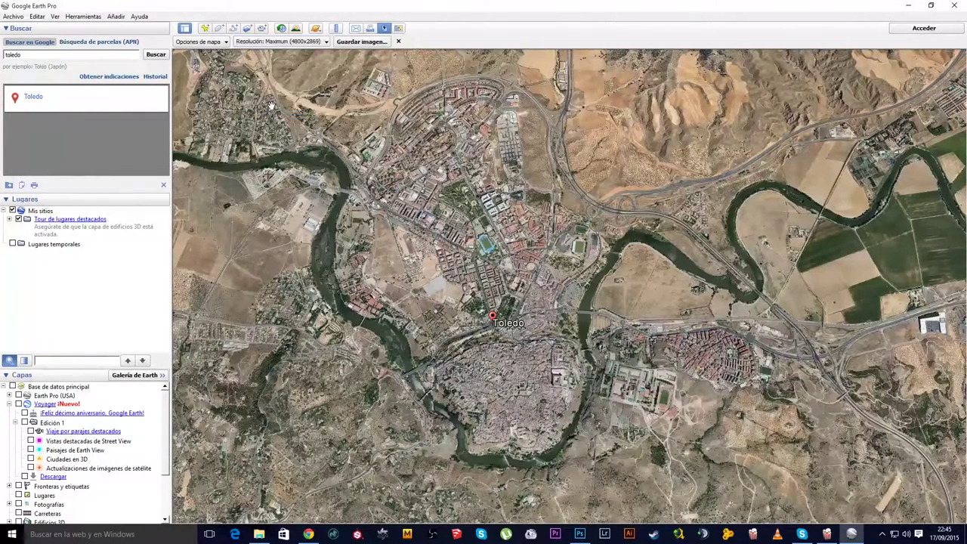
# - Save the capture as toledo.jpg on the Desktop and return to Photoshop
pyautogui.click(345, 42)
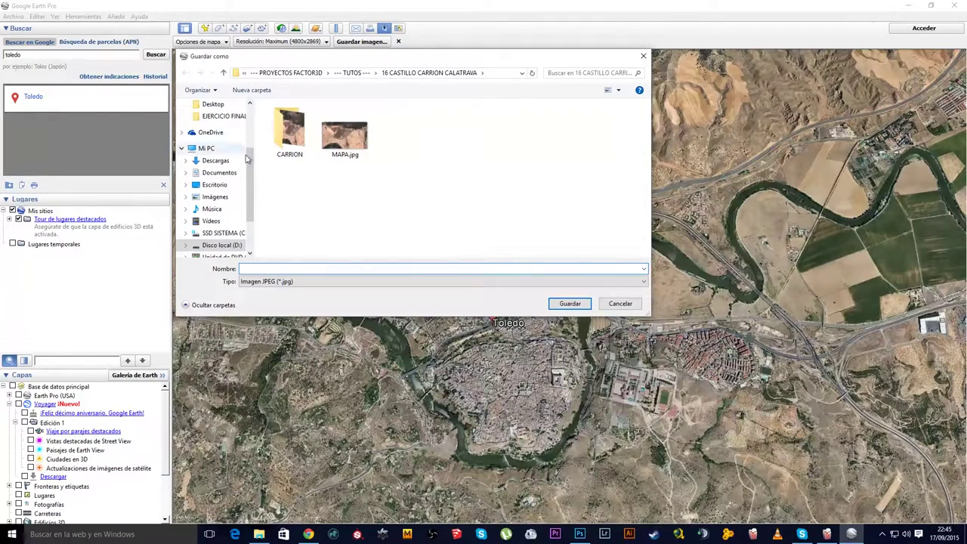
pyautogui.click(215, 185)
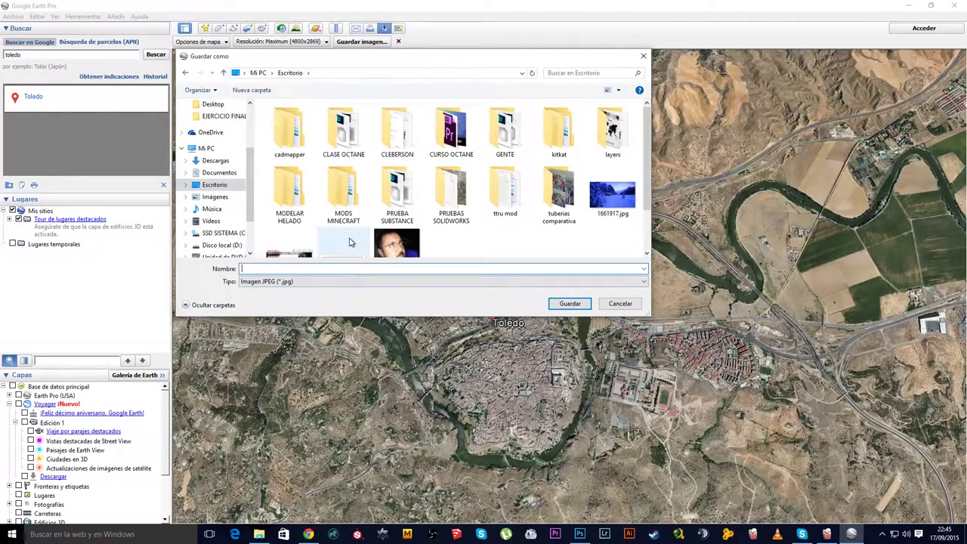
pyautogui.write('toledo')
pyautogui.press('Return')
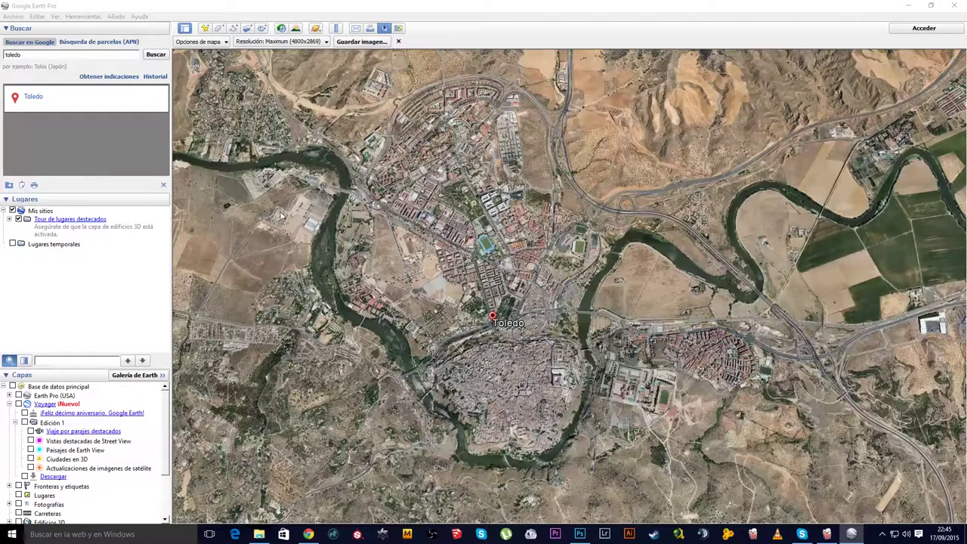
pyautogui.click(580, 534)
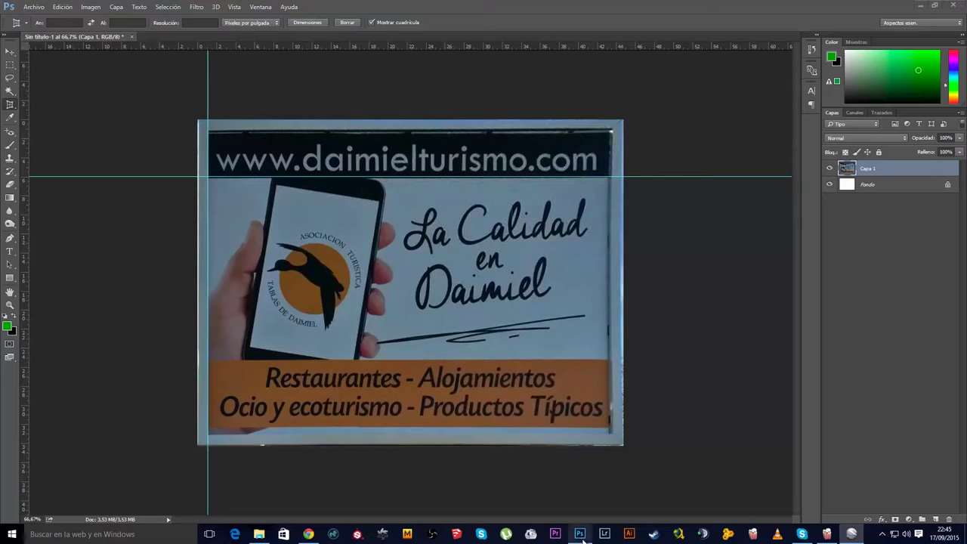
# - Open toledo.jpg from the Desktop, accepting it without a colour profile
pyautogui.click(34, 7)
pyautogui.click(38, 26)
pyautogui.click(43, 84)
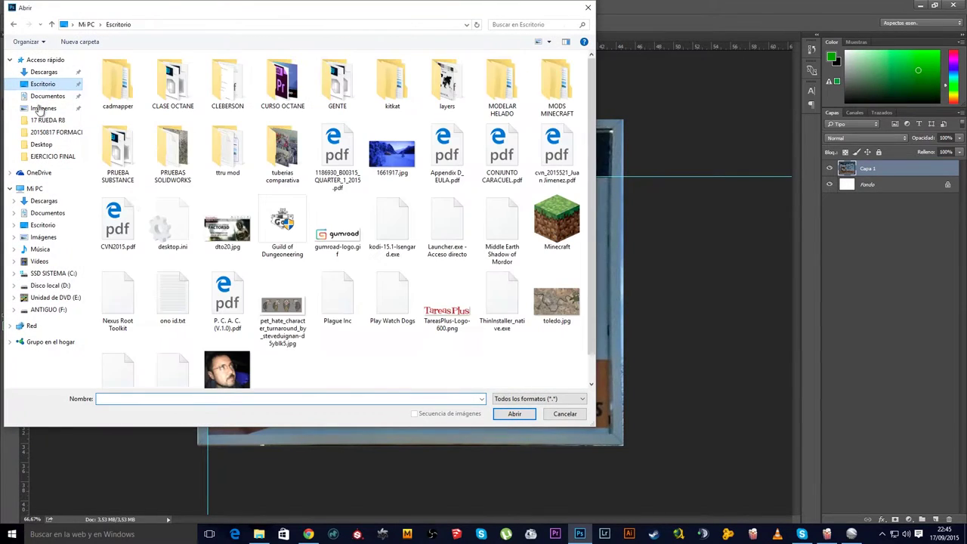
pyautogui.scroll(-1, 593, 219)
pyautogui.click(556, 276)
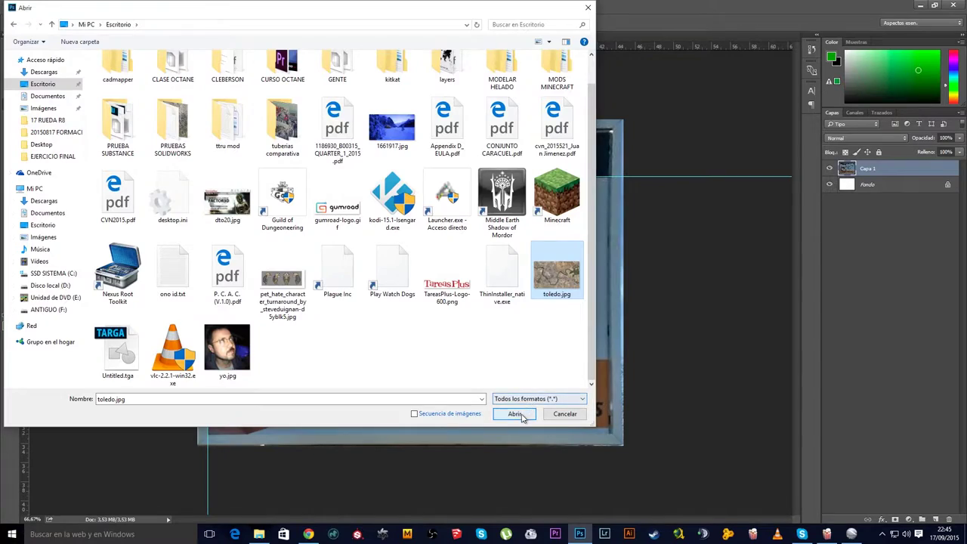
pyautogui.click(516, 413)
pyautogui.click(551, 246)
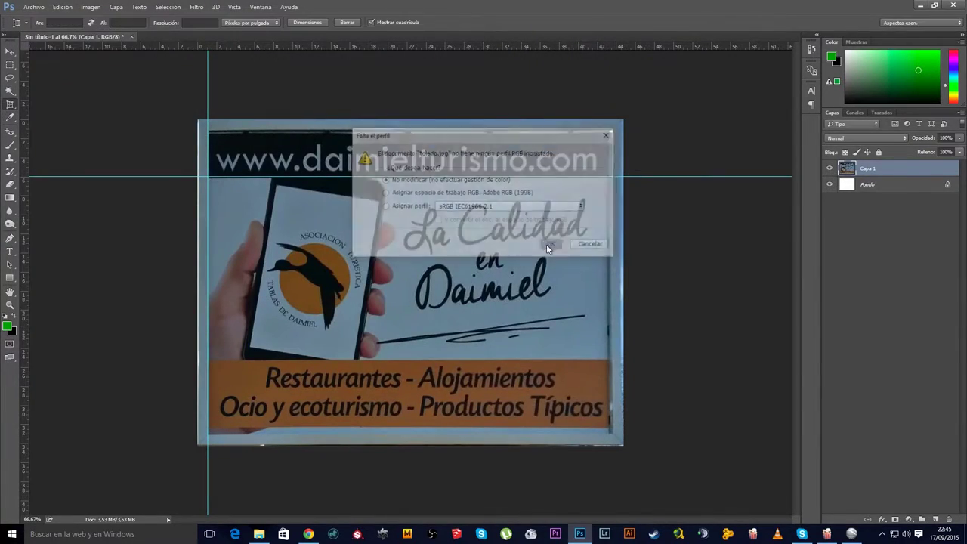
# - Check toledo.jpg's image size: 4800 × 2869 pixels at 96 ppi
pyautogui.click(12, 310)
pyautogui.click(91, 7)
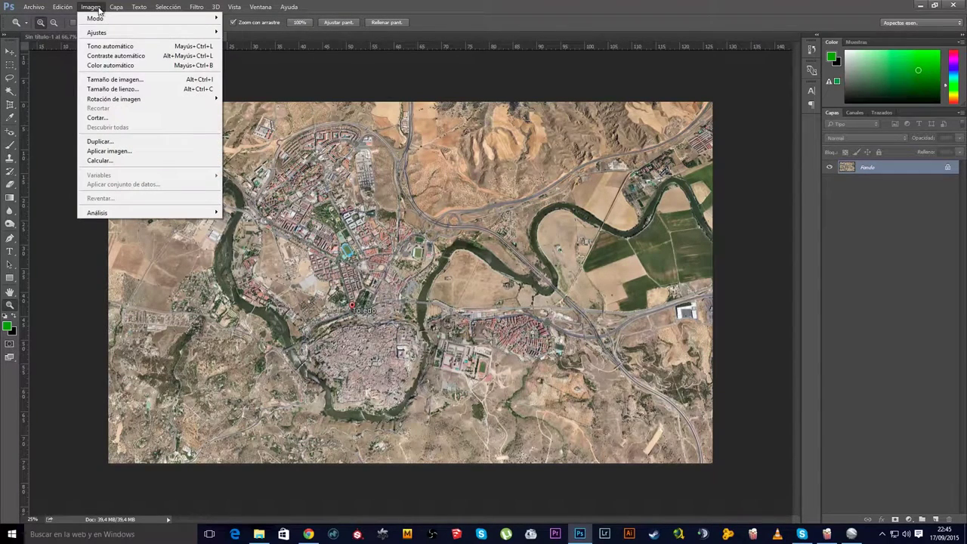
pyautogui.click(106, 81)
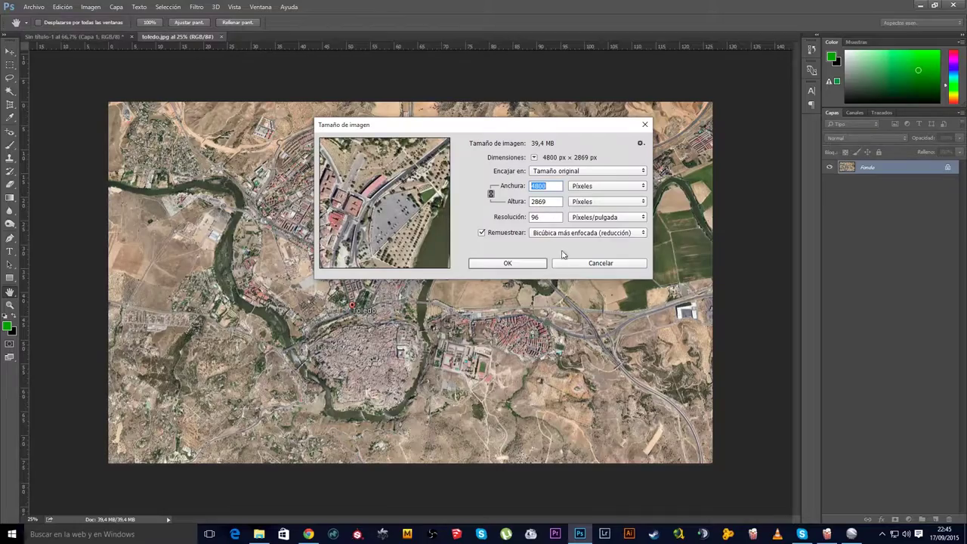
# - Close Image Size unchanged and view the map at 100% across the city centre
pyautogui.click(538, 264)
pyautogui.rightClick(396, 232)
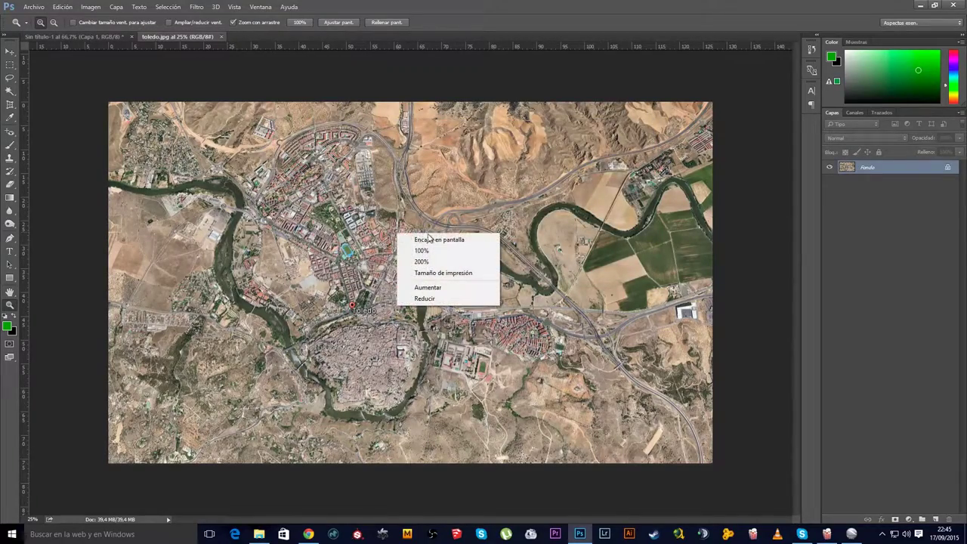
pyautogui.click(422, 254)
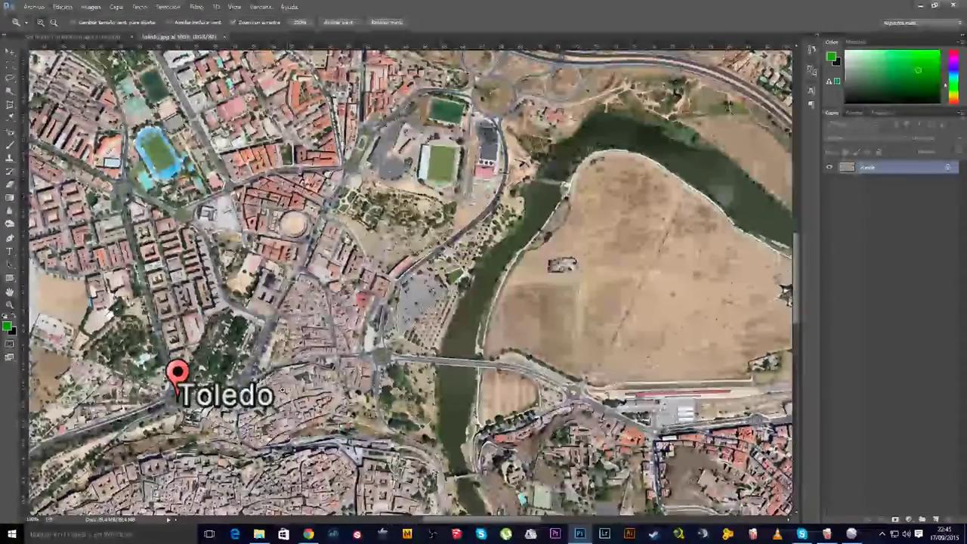
pyautogui.moveTo(181, 407); pyautogui.dragTo(544, 410)
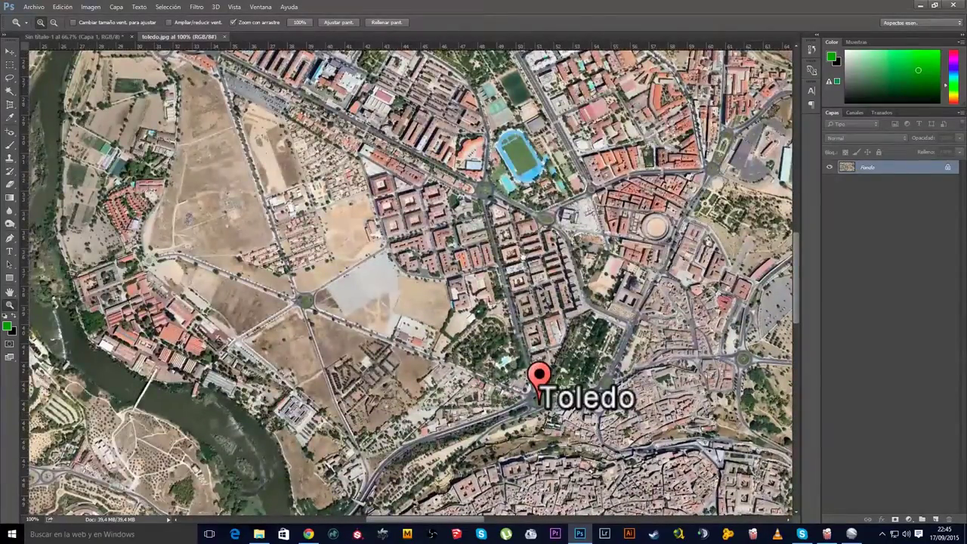
# - Pan toward the northeast highway and river, then zoom back out to about 29.5%
pyautogui.moveTo(529, 226); pyautogui.dragTo(345, 379)
pyautogui.moveTo(514, 302); pyautogui.dragTo(347, 320)
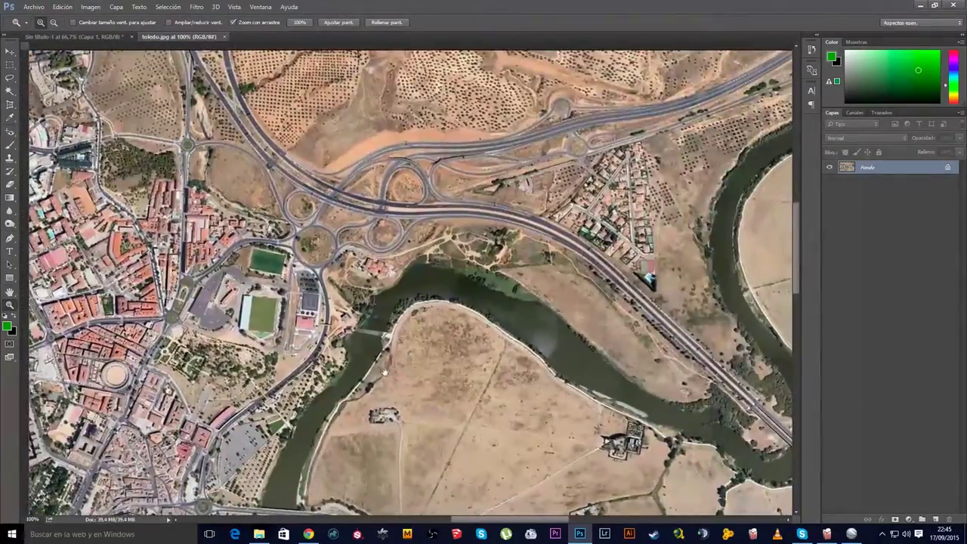
pyautogui.moveTo(432, 417)
pyautogui.mouseDown()
pyautogui.moveTo(449, 313)
pyautogui.moveTo(411, 295)
pyautogui.mouseUp()
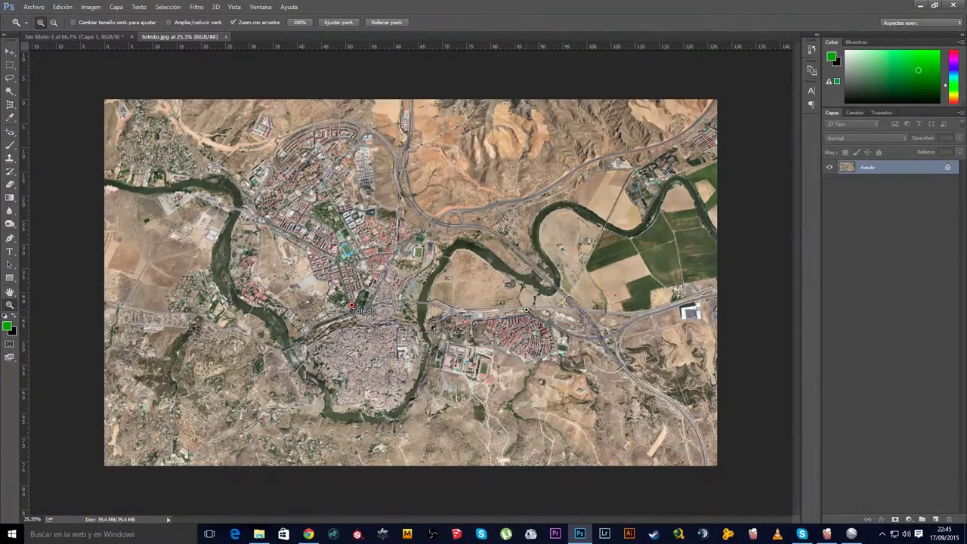
pyautogui.moveTo(401, 292); pyautogui.dragTo(359, 339)
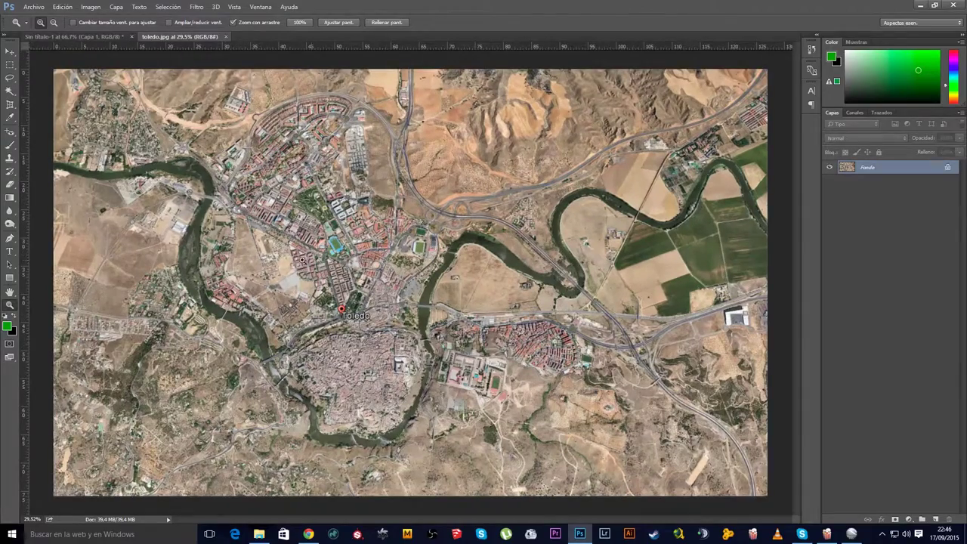
# - Float toledo.jpg and Sin título-1 into windows, billboard upper left, enlarged Toledo window beside it
pyautogui.moveTo(186, 37)
pyautogui.mouseDown()
pyautogui.moveTo(396, 114)
pyautogui.moveTo(483, 114)
pyautogui.mouseUp()
pyautogui.moveTo(88, 36); pyautogui.dragTo(87, 85)
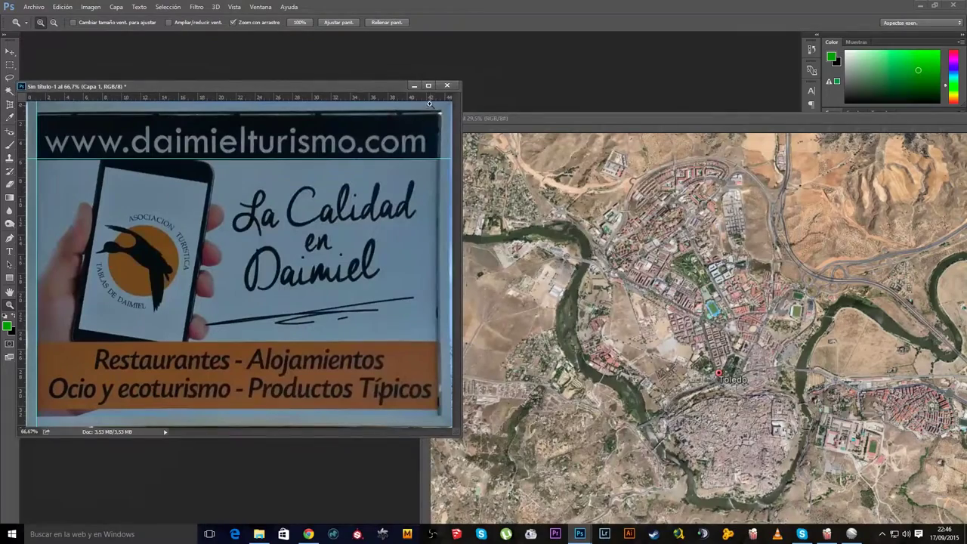
pyautogui.moveTo(358, 90); pyautogui.dragTo(363, 52)
pyautogui.moveTo(566, 115)
pyautogui.mouseDown()
pyautogui.moveTo(360, 106)
pyautogui.moveTo(618, 277)
pyautogui.moveTo(403, 224)
pyautogui.mouseUp()
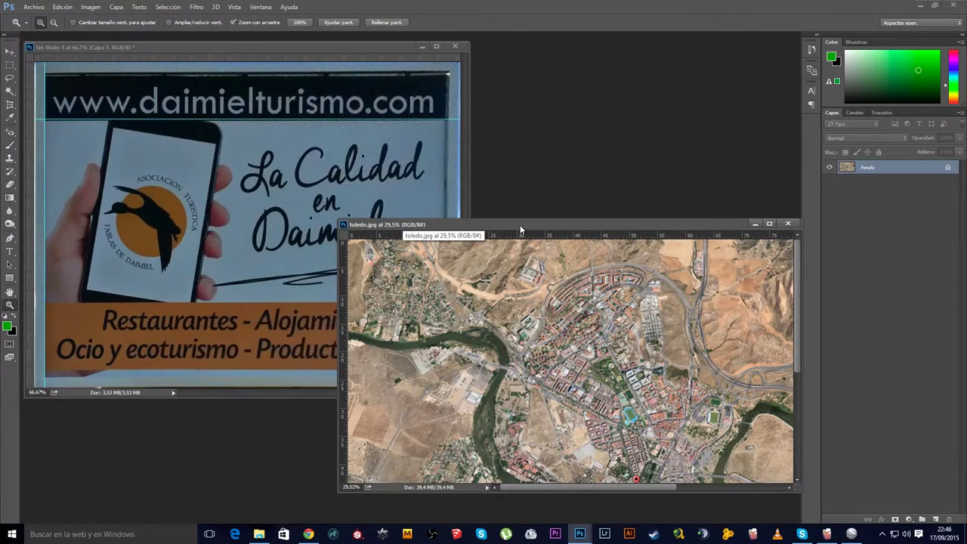
pyautogui.moveTo(520, 225); pyautogui.dragTo(519, 141)
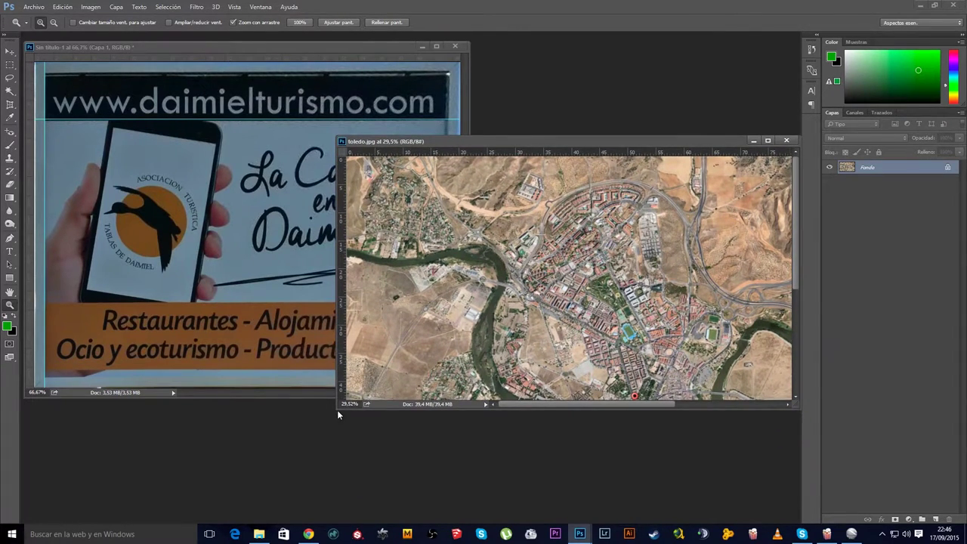
pyautogui.moveTo(337, 408); pyautogui.dragTo(331, 488)
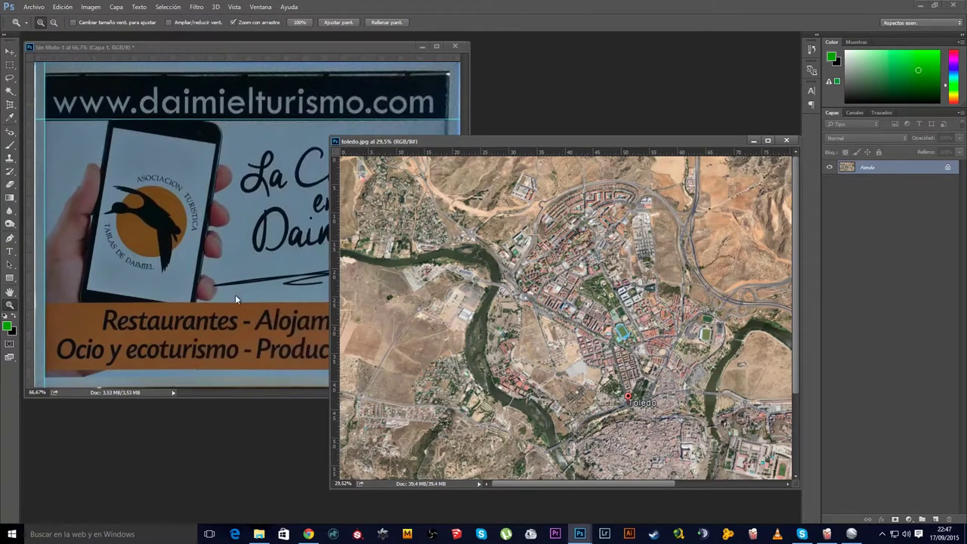
pyautogui.click(229, 49)
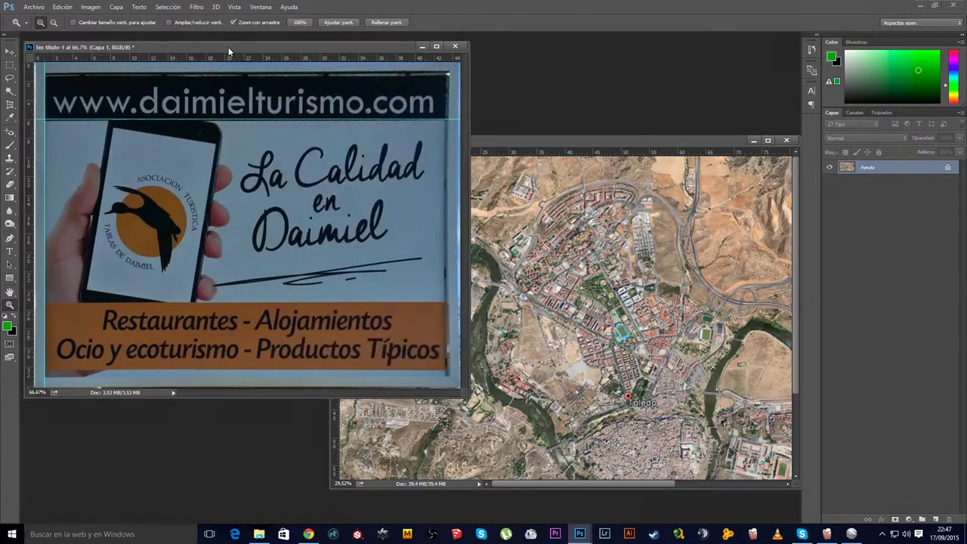
pyautogui.click(508, 140)
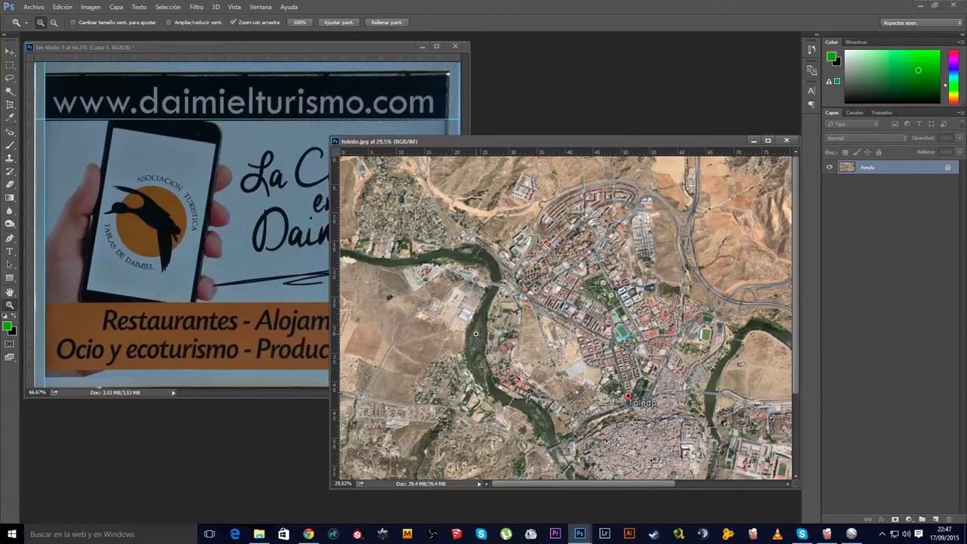